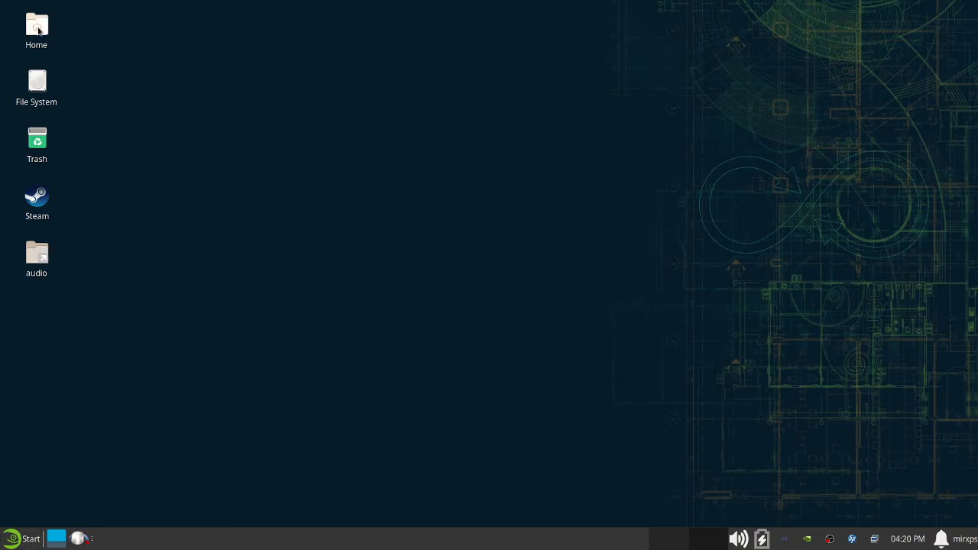
# - Open the home folder's Pictures directory and look through the family scan project folder inside it
pyautogui.doubleClick(36, 26)
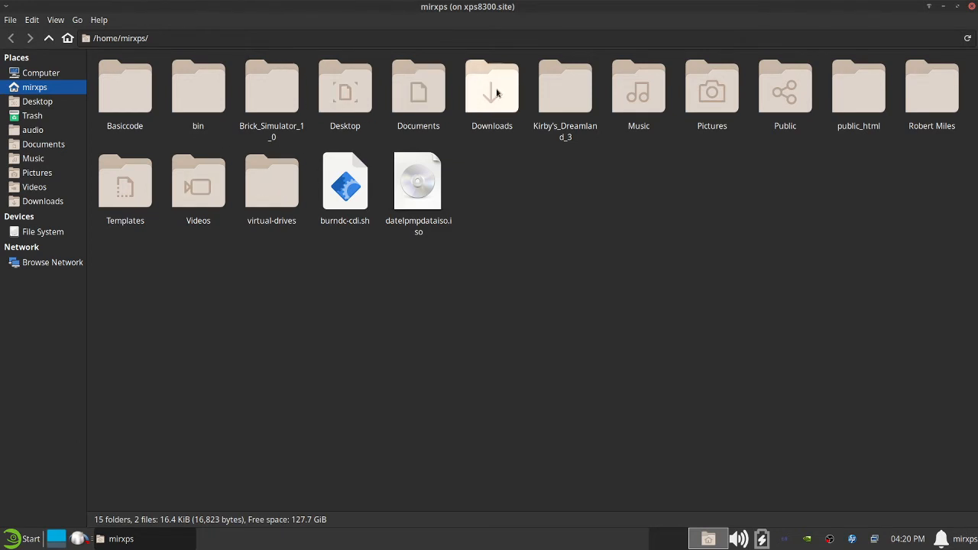
pyautogui.doubleClick(703, 98)
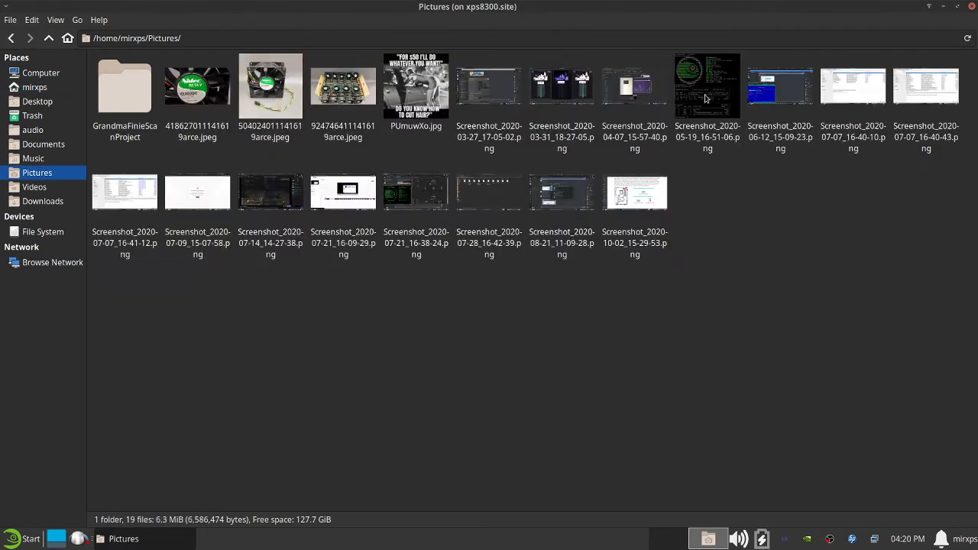
pyautogui.doubleClick(117, 90)
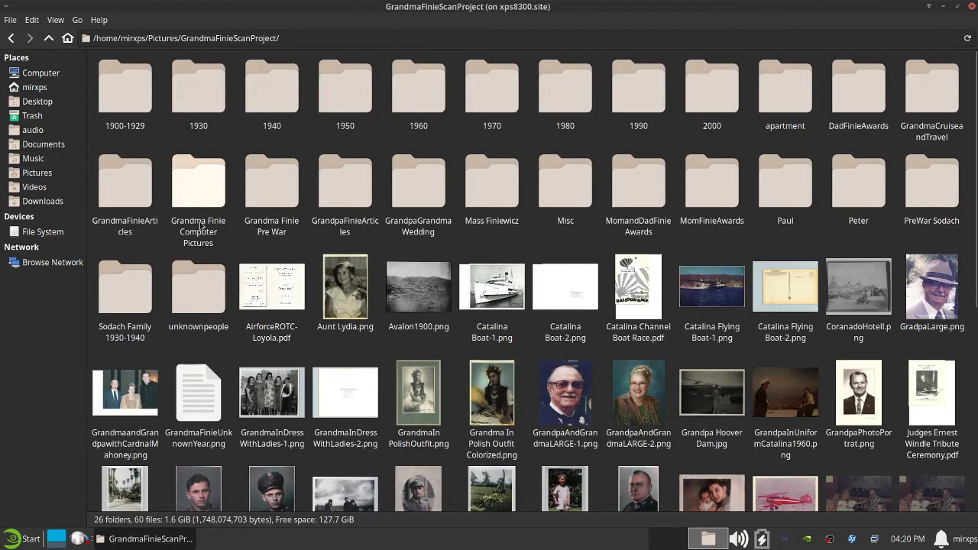
pyautogui.click(48, 38)
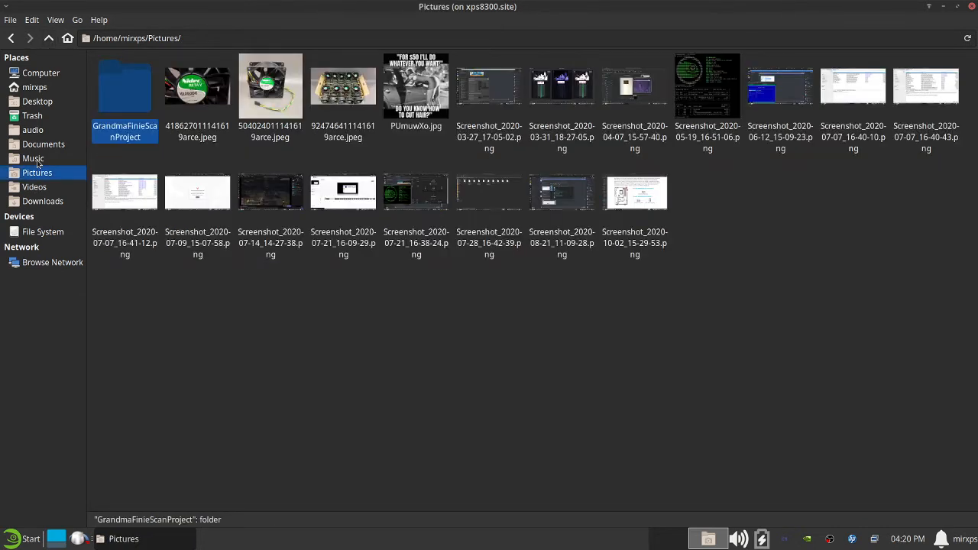
# - Go to the OldCaliforniaPhotos folder inside the dad folder of the audio location
pyautogui.click(38, 131)
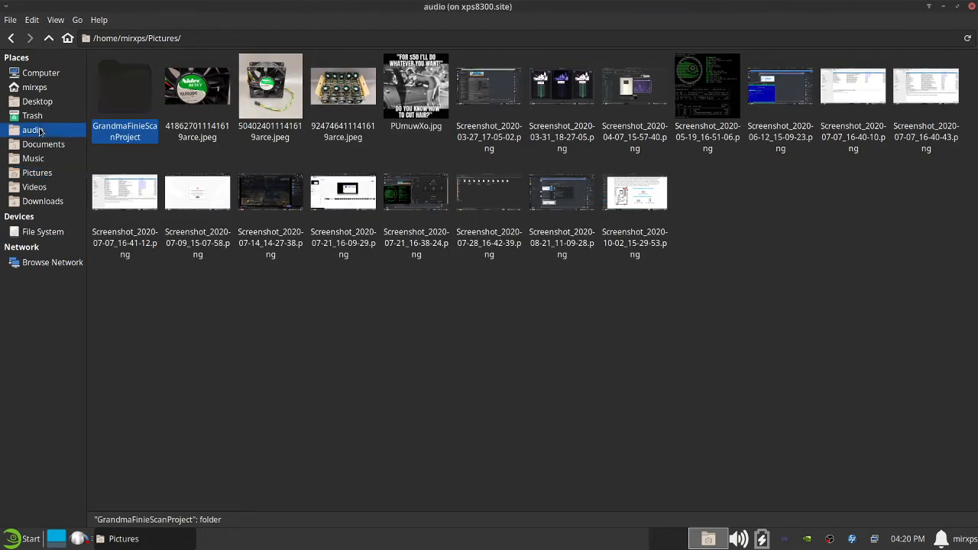
pyautogui.click(127, 105)
pyautogui.doubleClick(127, 104)
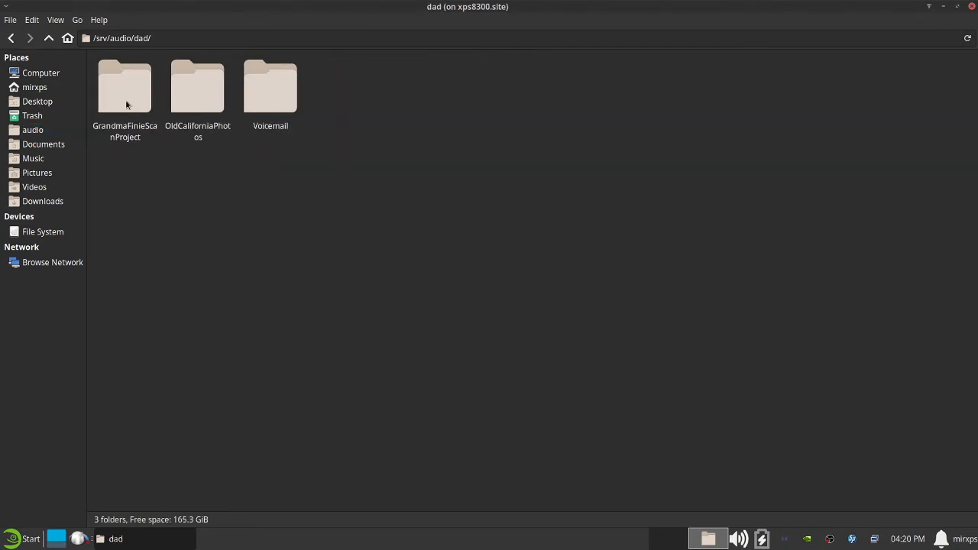
pyautogui.doubleClick(203, 99)
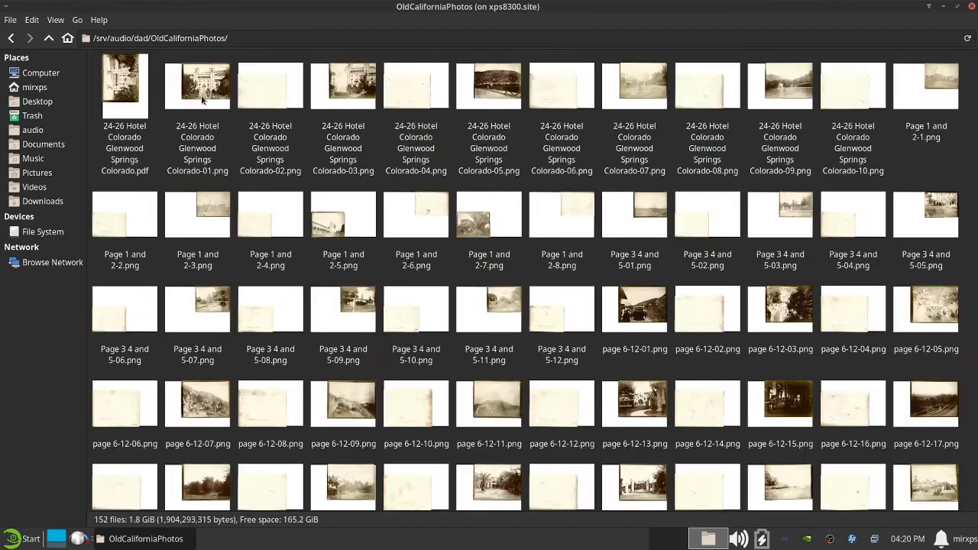
# - Open "24-26 Hotel Colorado Glenwood Springs Colorado.pdf" with GIMP
pyautogui.click(131, 93)
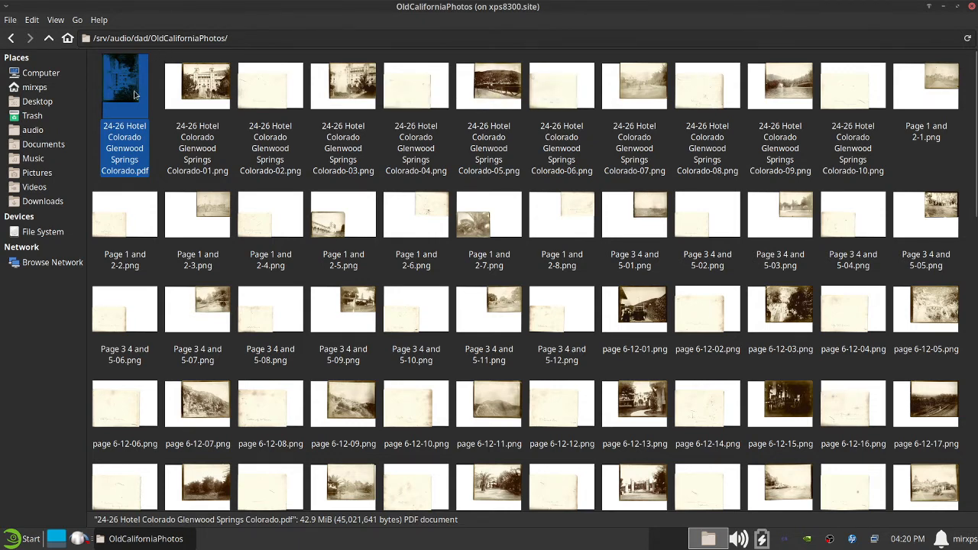
pyautogui.rightClick(135, 94)
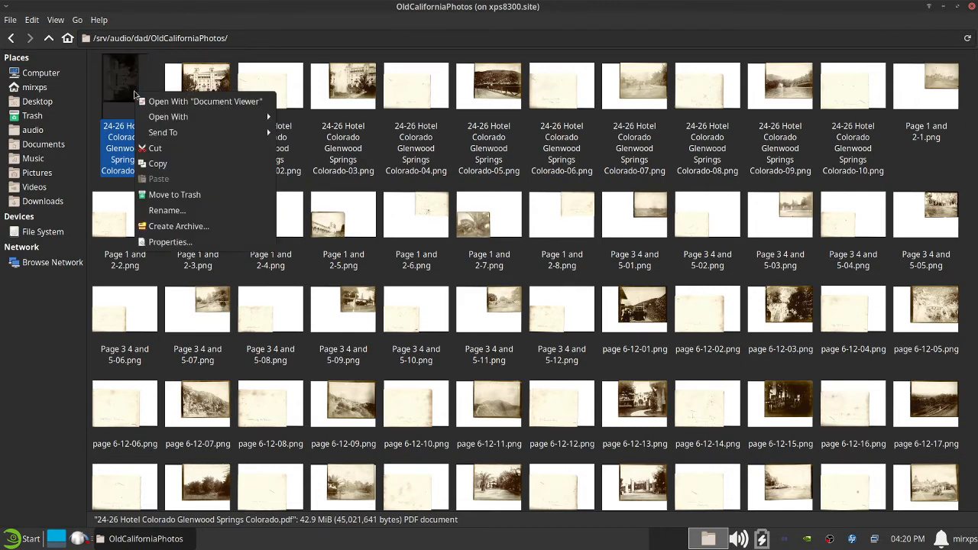
pyautogui.moveTo(157, 114)
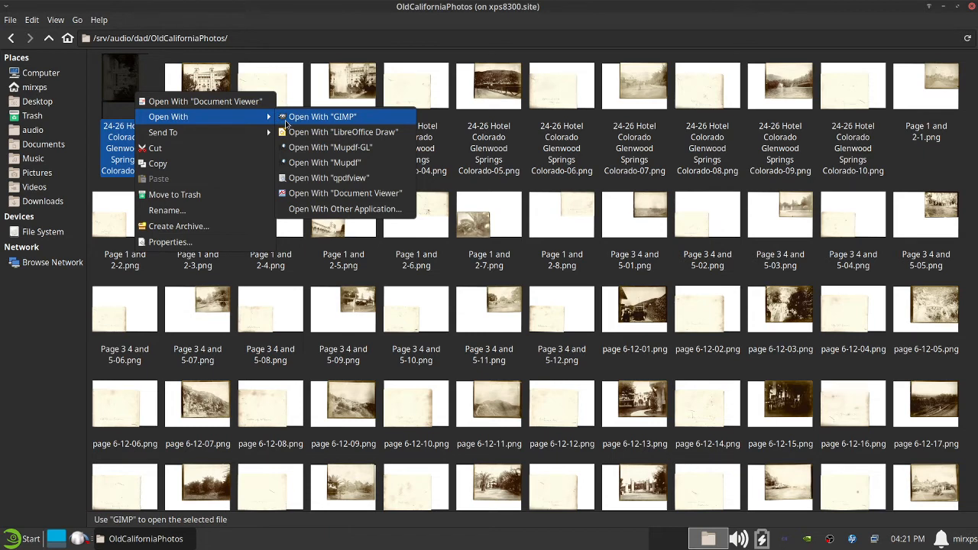
pyautogui.click(287, 118)
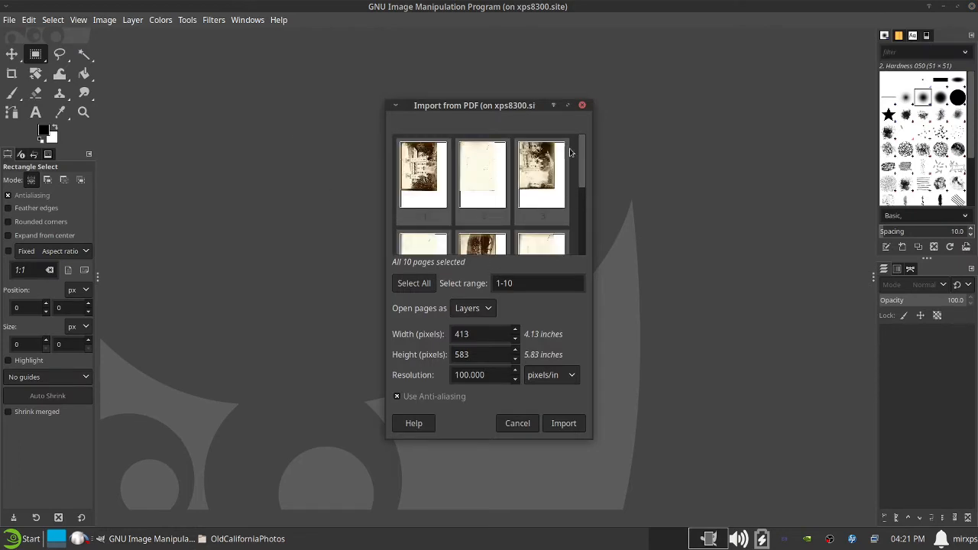
# - Import all 10 pages of the PDF as layers at a resolution of 100 pixels/in
pyautogui.moveTo(582, 156); pyautogui.dragTo(579, 252)
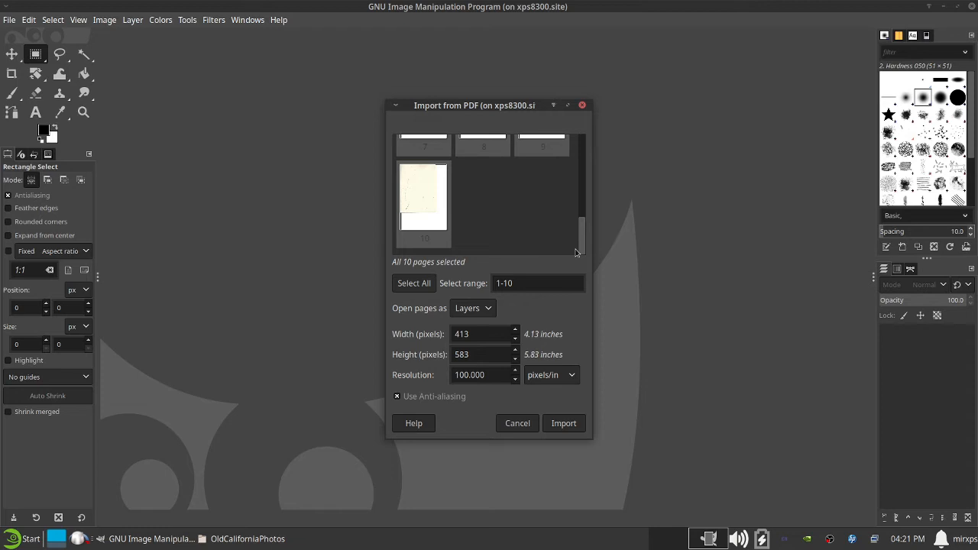
pyautogui.click(555, 426)
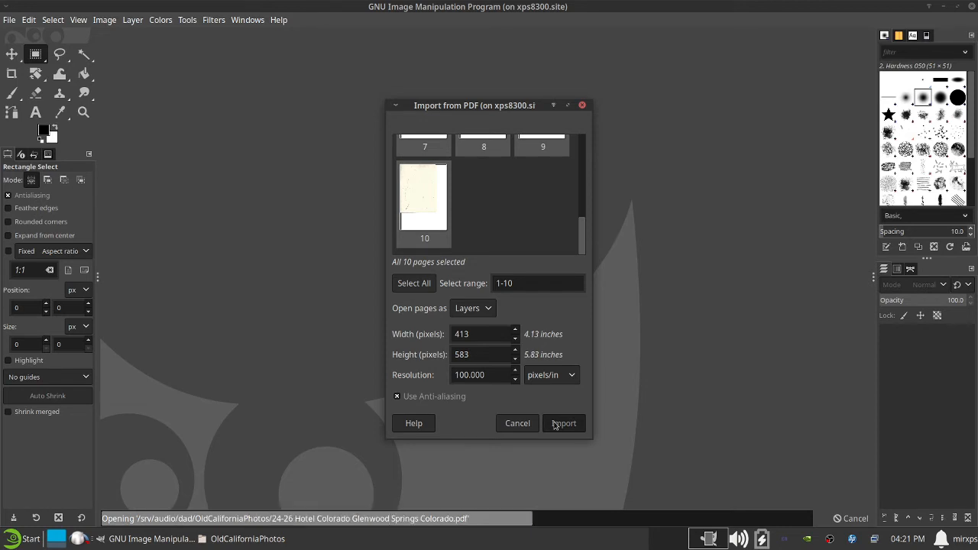
pyautogui.click(555, 424)
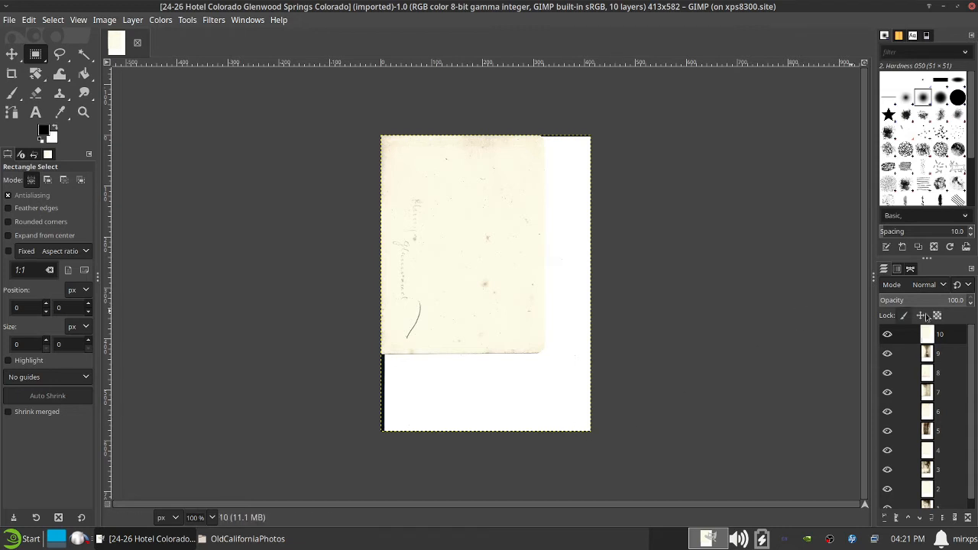
# - Hide layers 10 through 2 so that only layer 1 is shown
pyautogui.scroll(-1, 938, 348)
pyautogui.scroll(1, 939, 347)
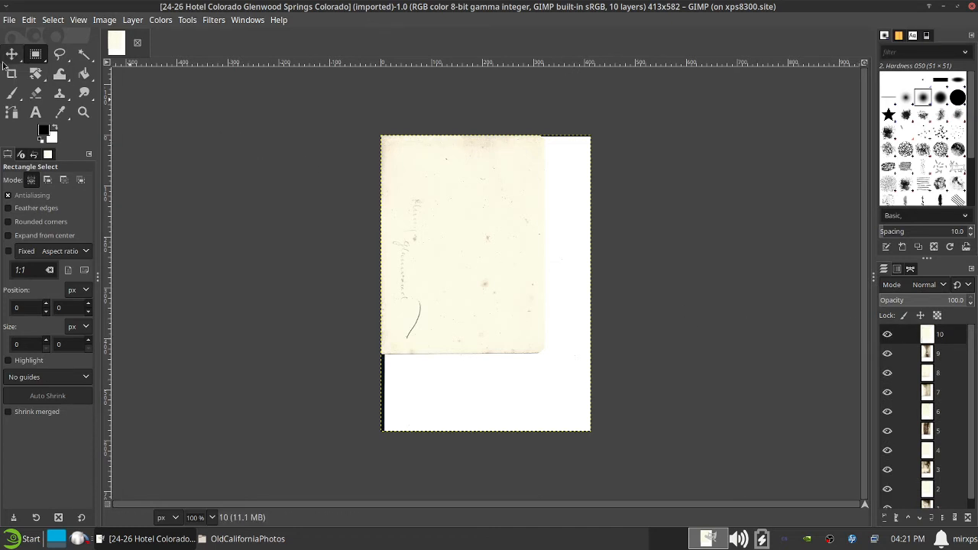
pyautogui.click(887, 335)
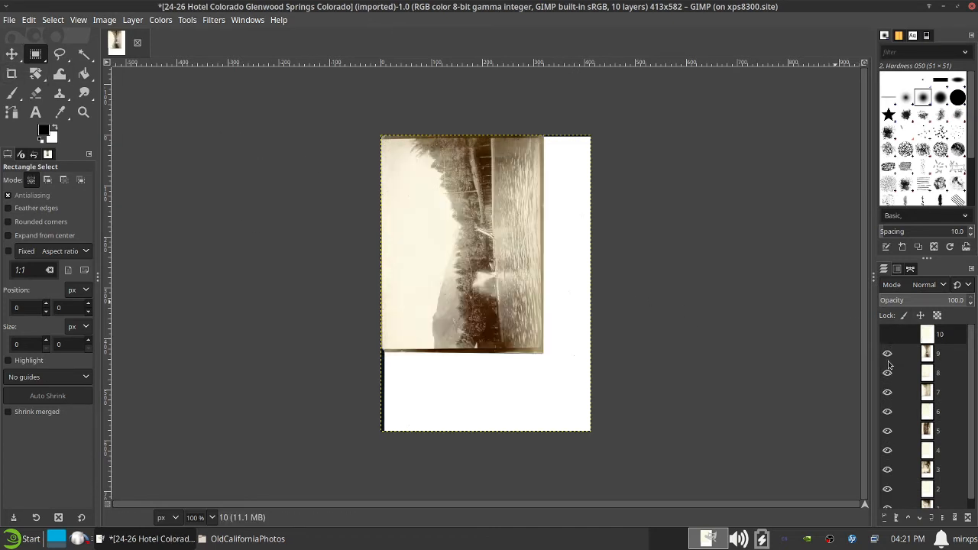
pyautogui.click(887, 354)
pyautogui.click(888, 373)
pyautogui.click(887, 392)
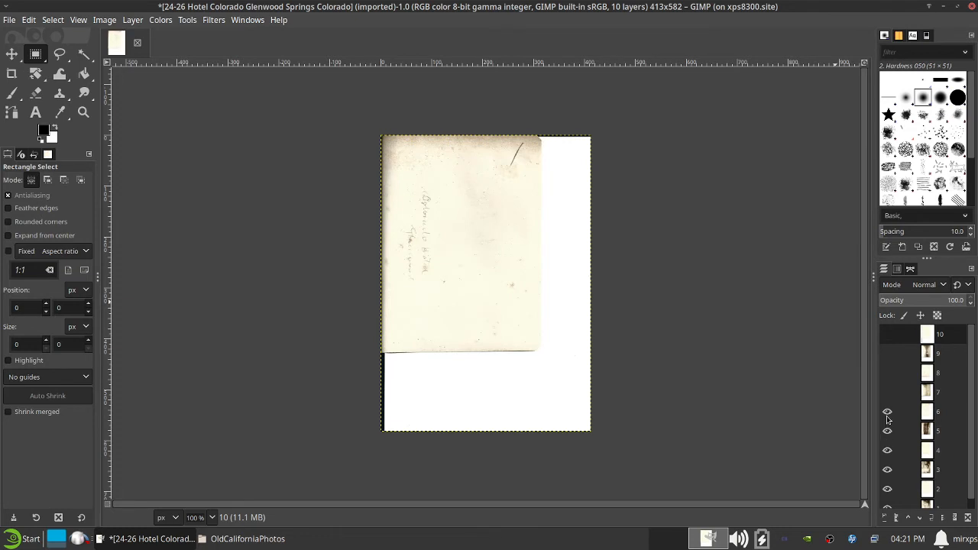
pyautogui.click(888, 412)
pyautogui.click(887, 431)
pyautogui.click(887, 450)
pyautogui.click(887, 470)
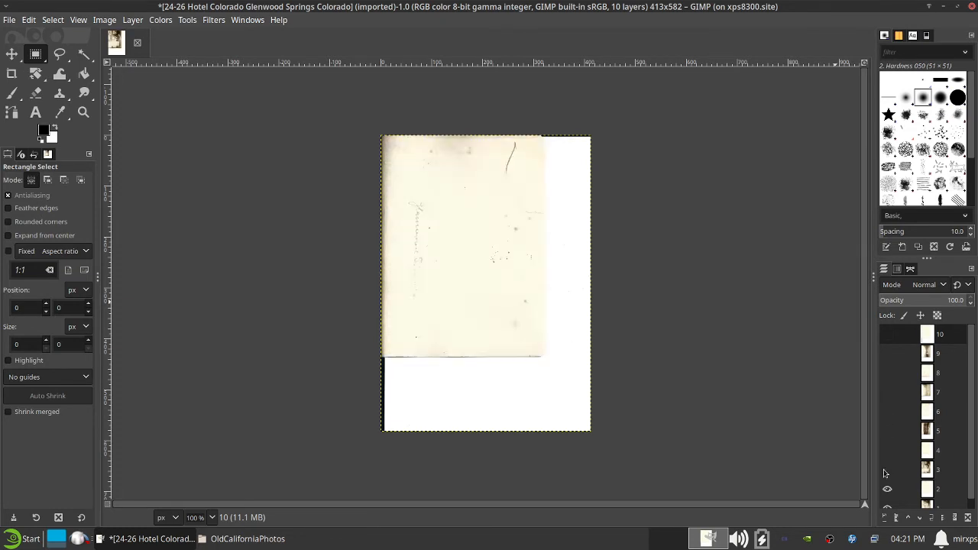
pyautogui.click(887, 489)
pyautogui.scroll(-1, 892, 473)
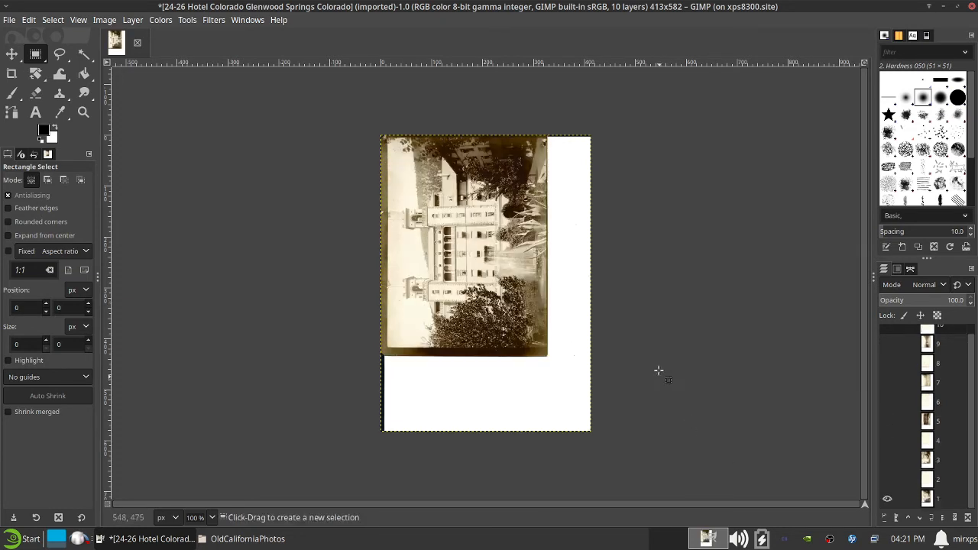
# - Begin exporting the image to the OldCaliforniaPhotos folder with PNG image as the file type
pyautogui.click(8, 19)
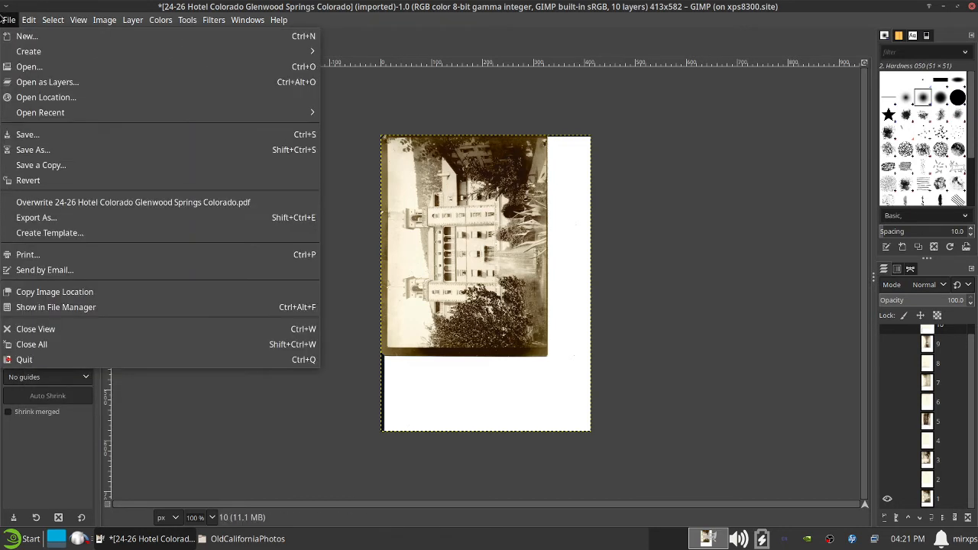
pyautogui.click(63, 218)
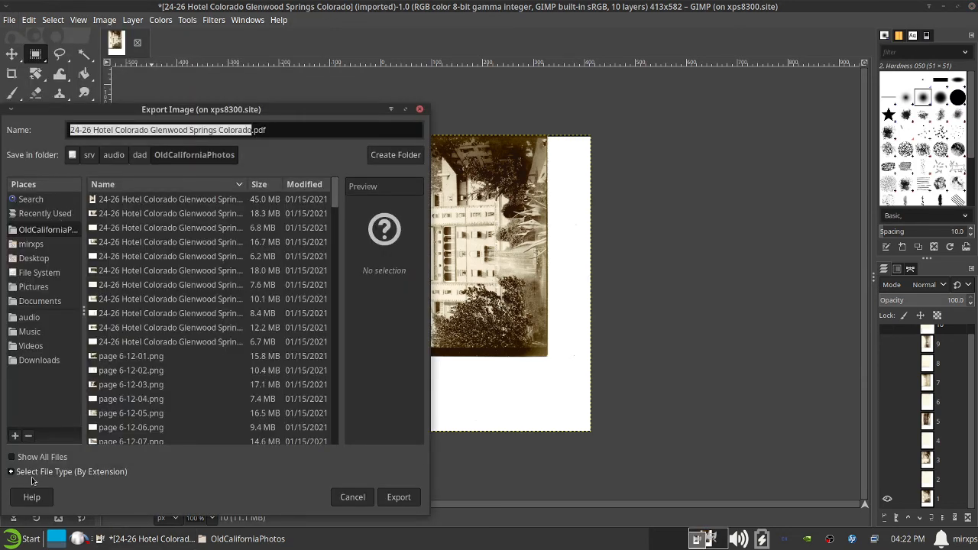
pyautogui.click(21, 471)
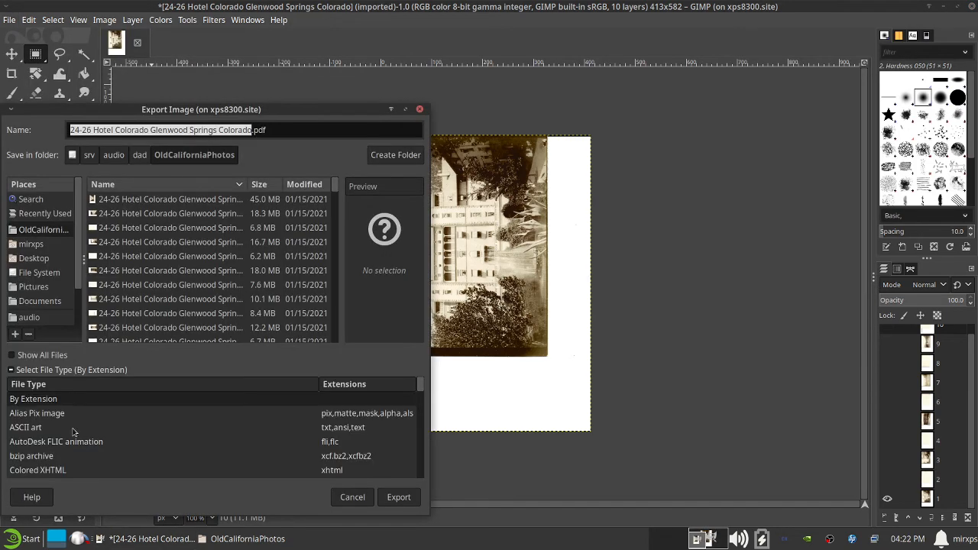
pyautogui.scroll(-2, 80, 434)
pyautogui.scroll(-6, 80, 434)
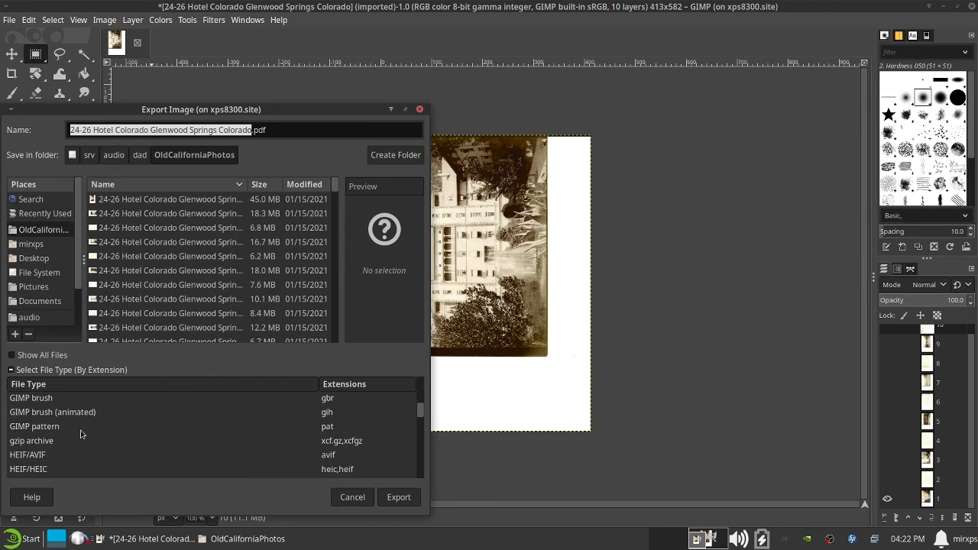
pyautogui.scroll(-3, 80, 434)
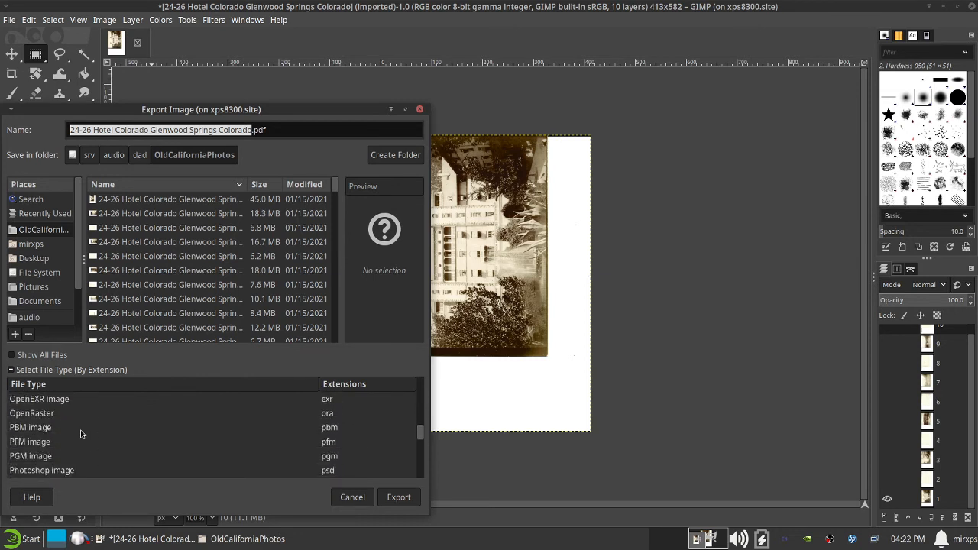
pyautogui.scroll(-1, 46, 436)
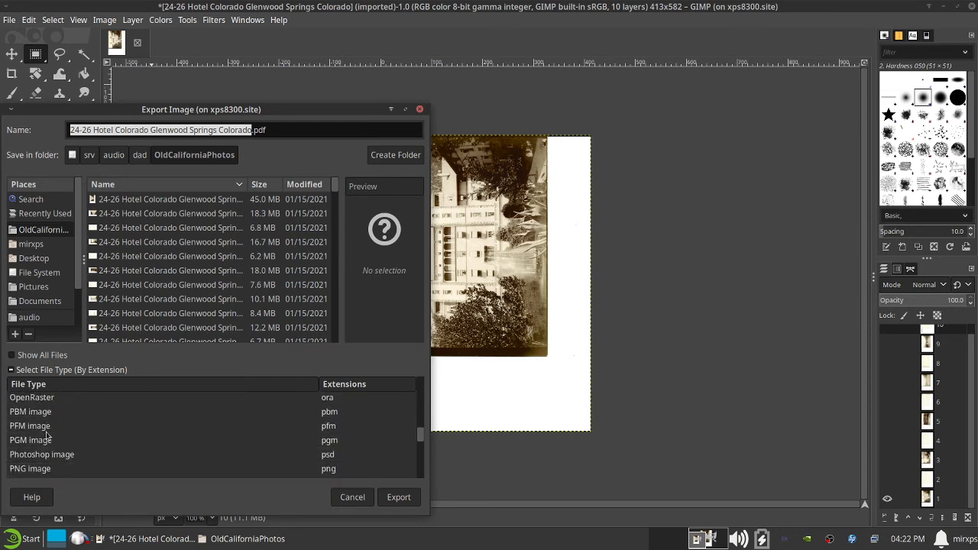
pyautogui.click(29, 469)
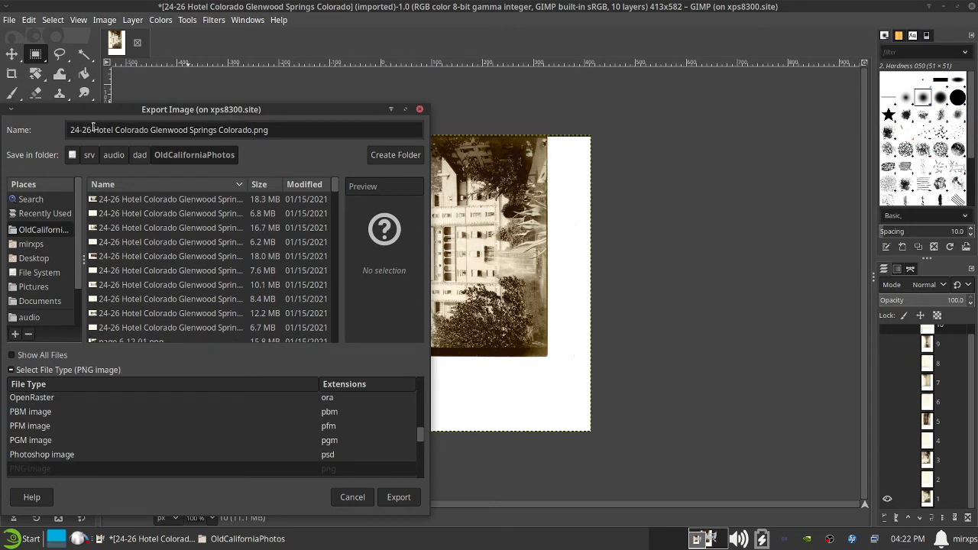
# - Name the file "24Hotel Colorado Glenwood Springs Colorado.png" and export it with the existing PNG options at compression level 9
pyautogui.click(91, 129)
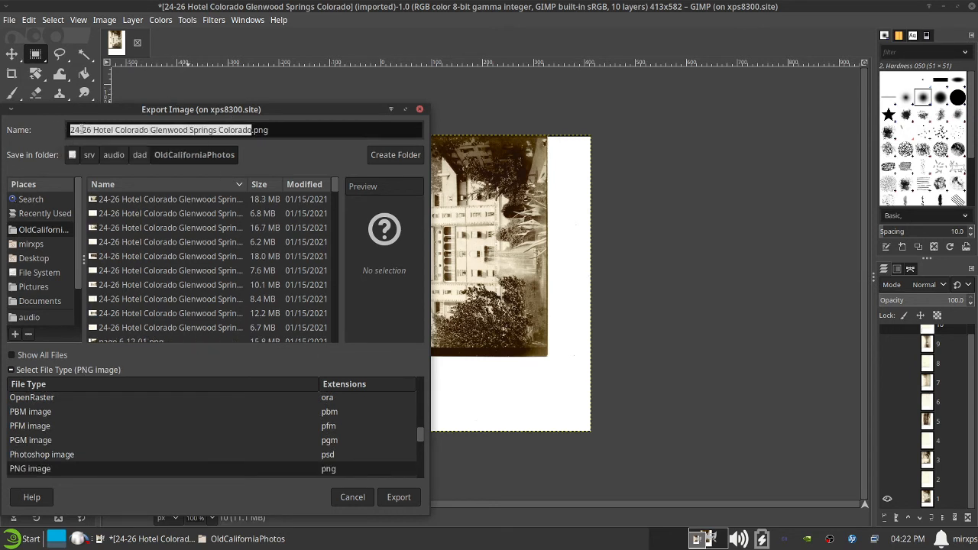
pyautogui.click(86, 129)
pyautogui.moveTo(93, 130); pyautogui.dragTo(63, 131)
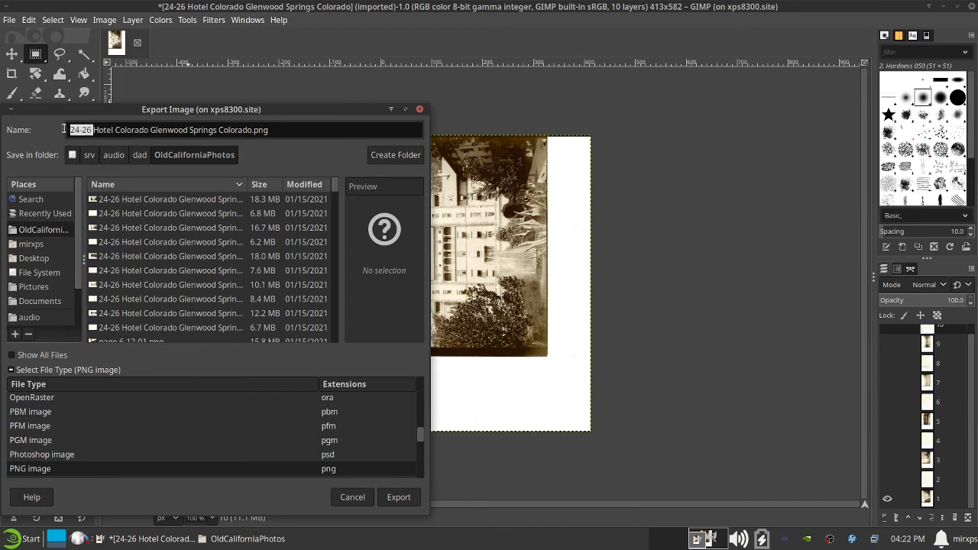
pyautogui.write('24')
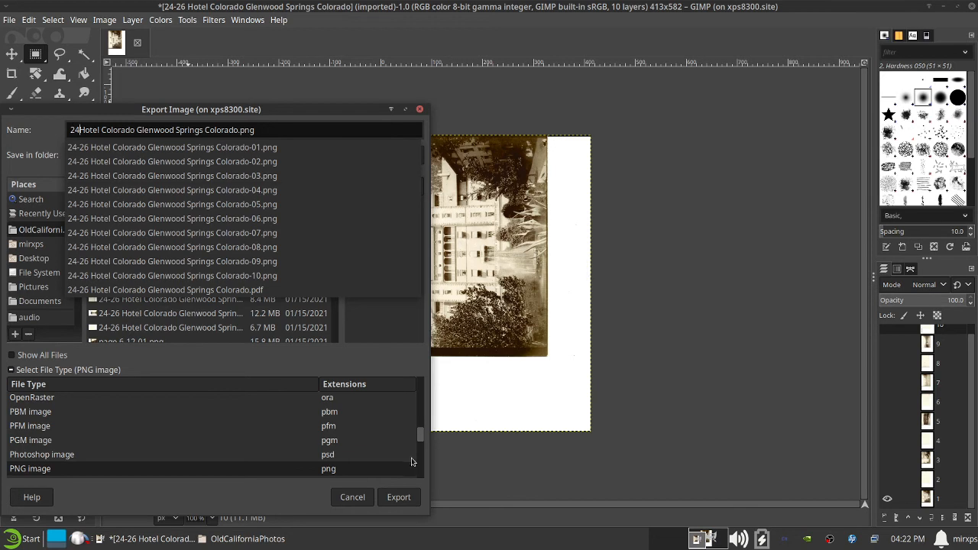
pyautogui.click(408, 497)
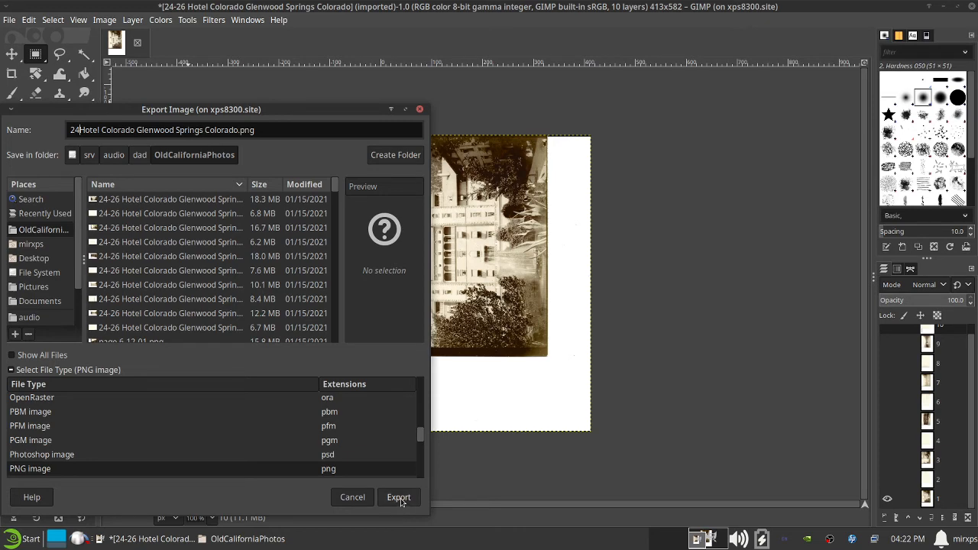
pyautogui.click(402, 500)
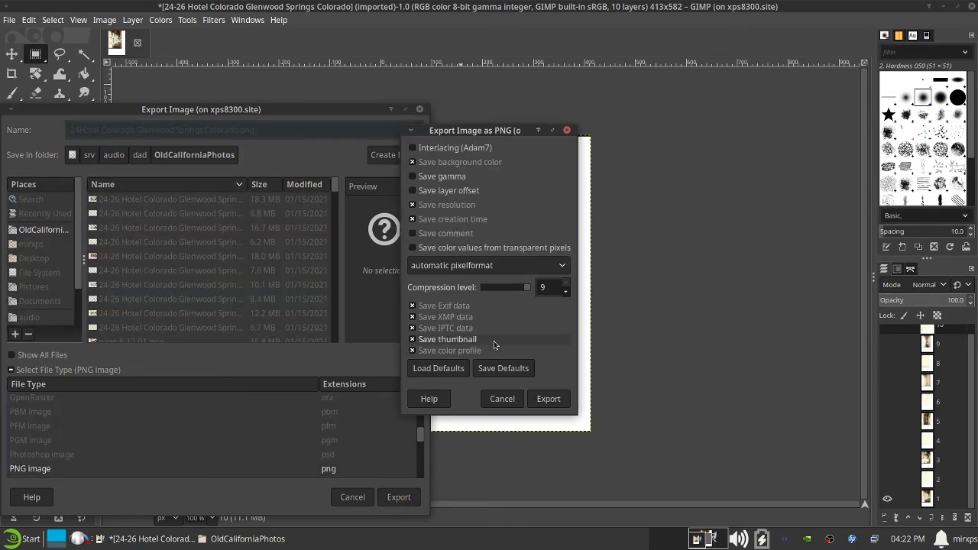
pyautogui.click(551, 398)
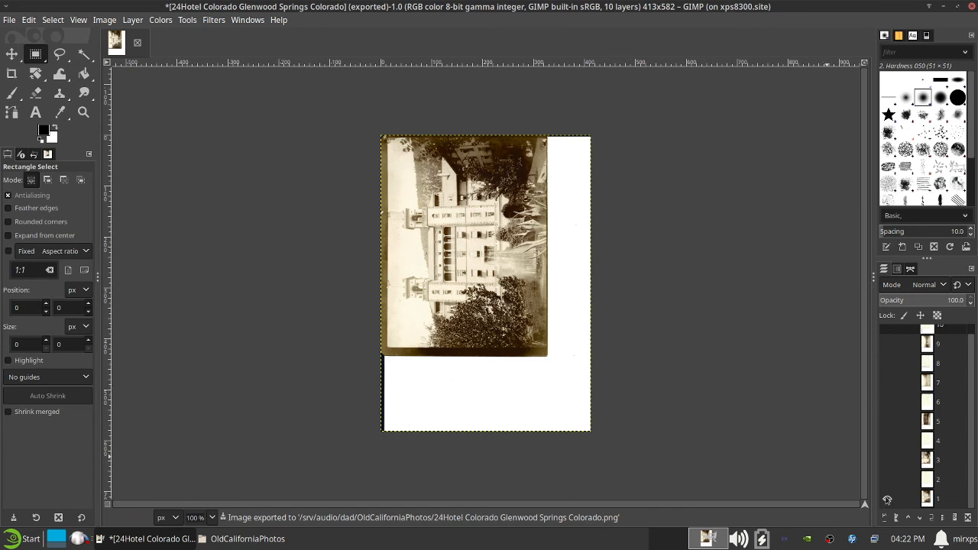
# - Hide layer 1 and show layer 2 instead
pyautogui.click(887, 499)
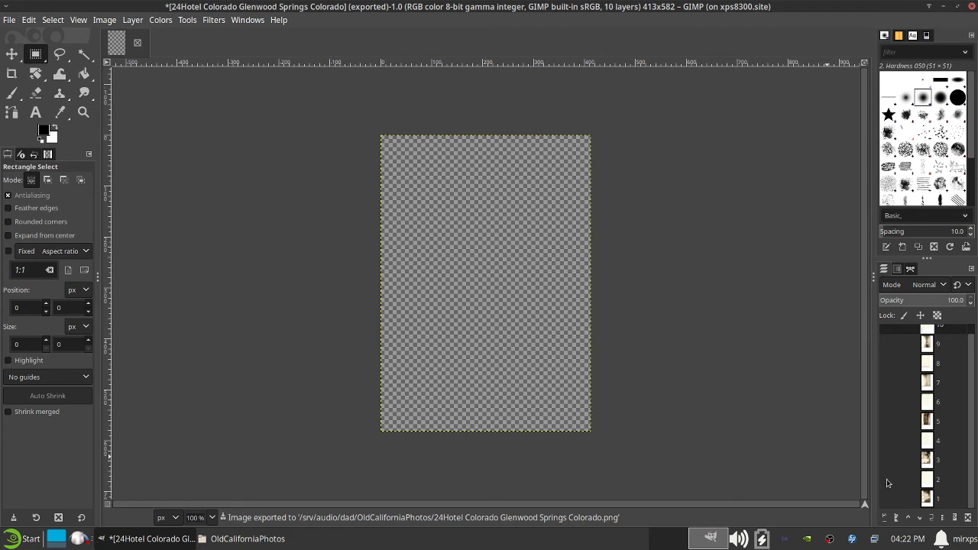
pyautogui.click(887, 481)
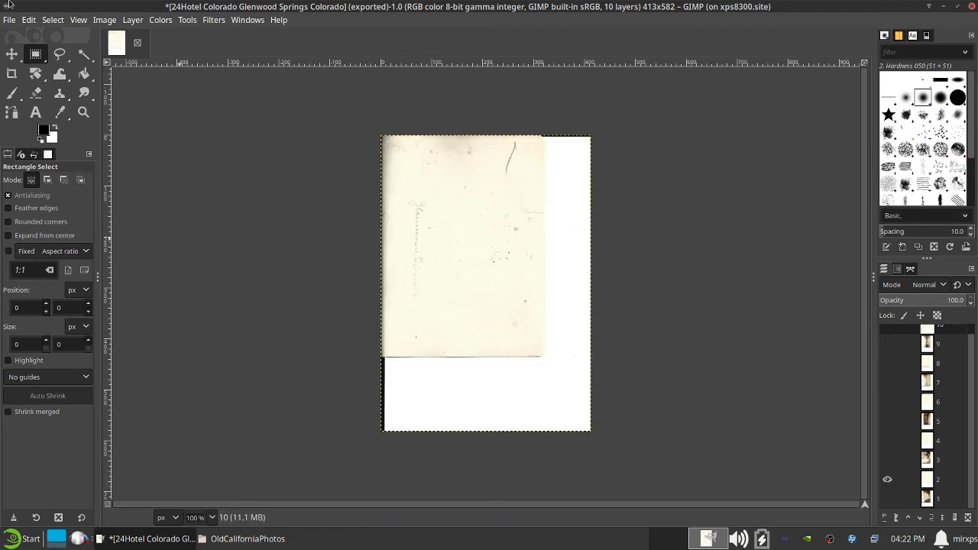